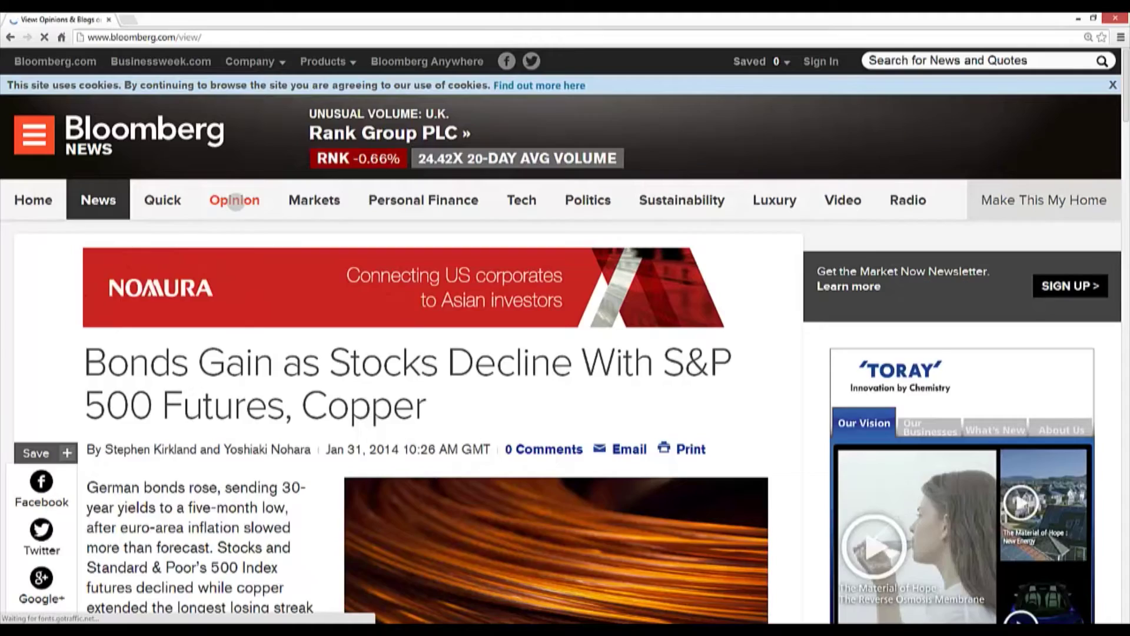
Go to Bloomberg's Opinion section to reach the World View blog's Argentina devaluation post.
click(232, 197)
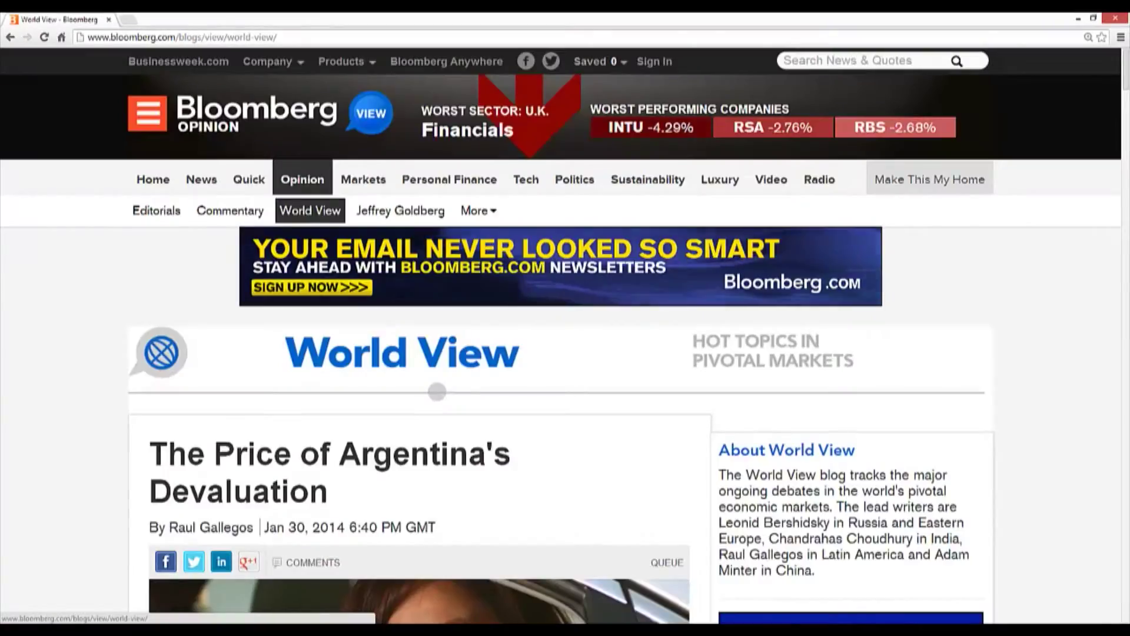
scroll(437, 390, down, 5)
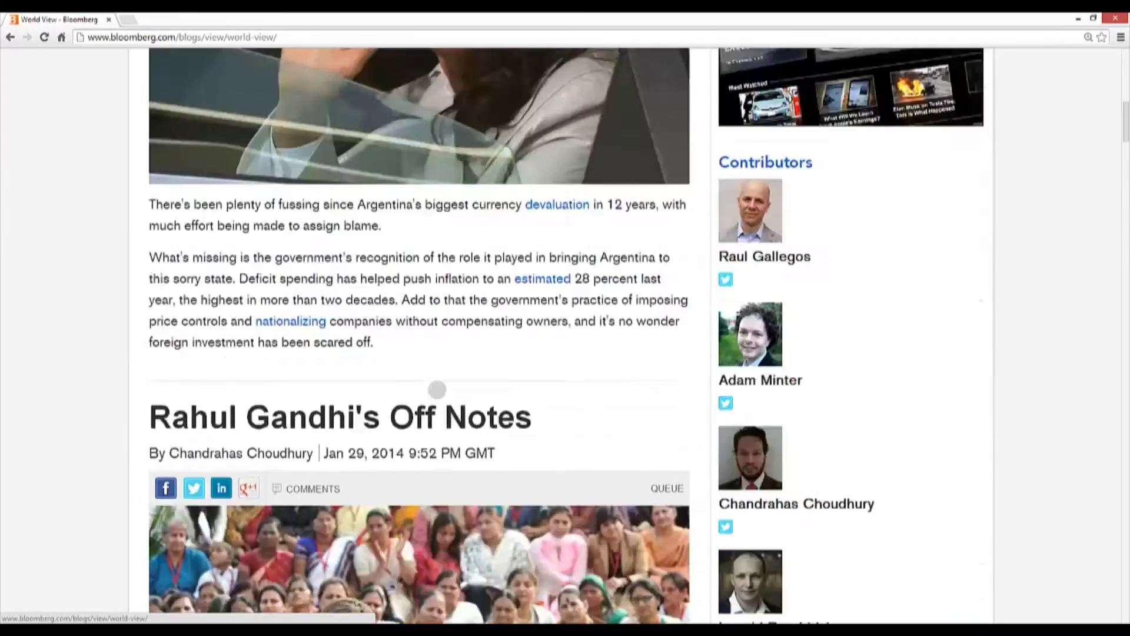